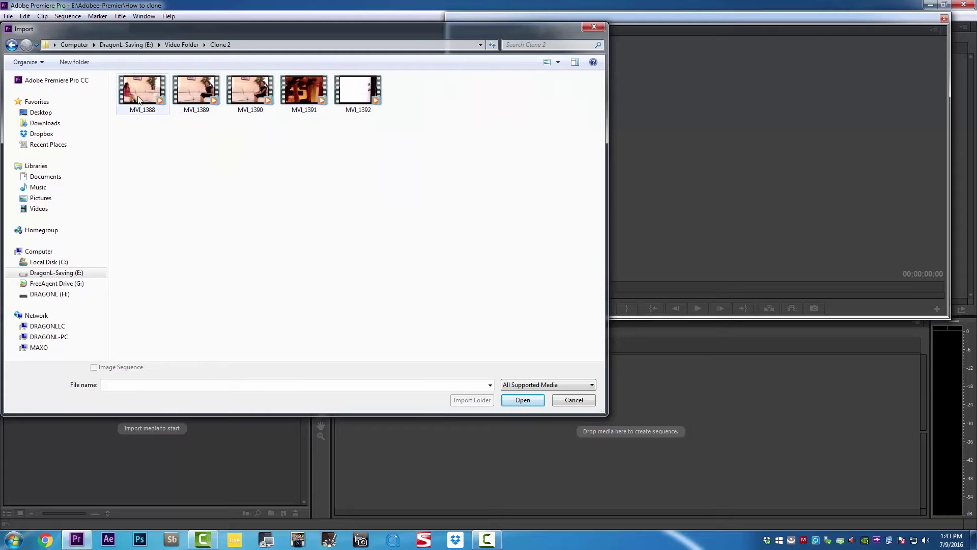
# Stack MVI_1389 on V2 above MVI_1388 on V1, both starting at 00:00:00:00, and scrub the footage
pyautogui.click(522, 400)
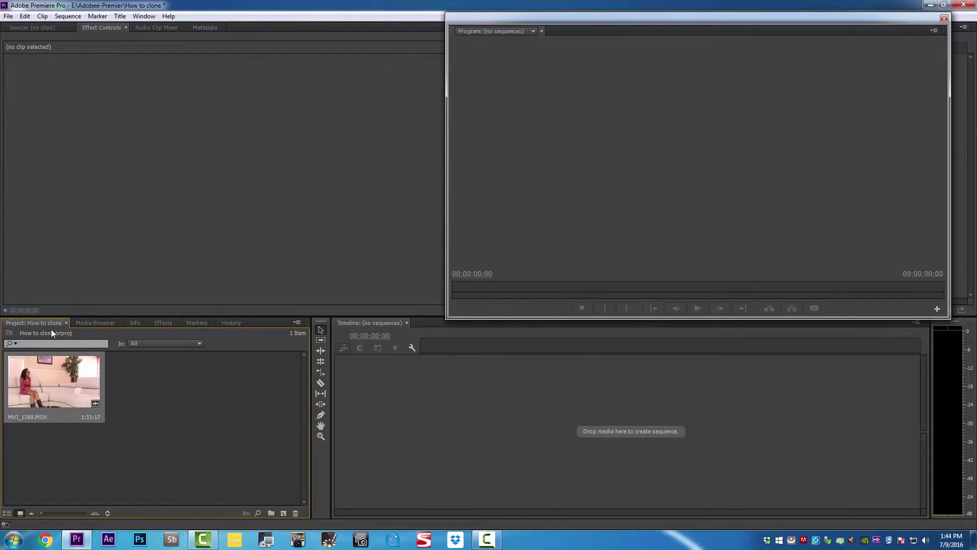
pyautogui.moveTo(46, 387); pyautogui.dragTo(440, 391)
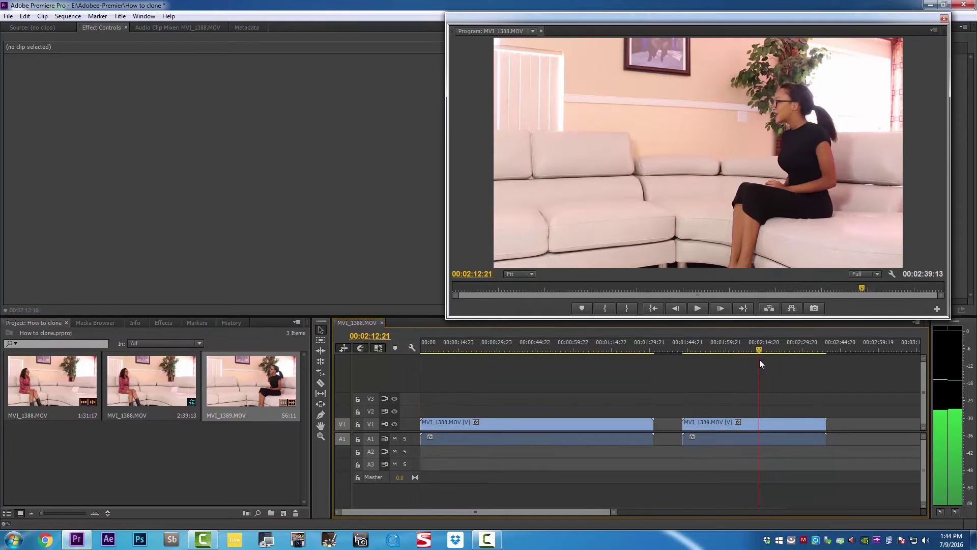
pyautogui.moveTo(783, 362); pyautogui.dragTo(715, 381)
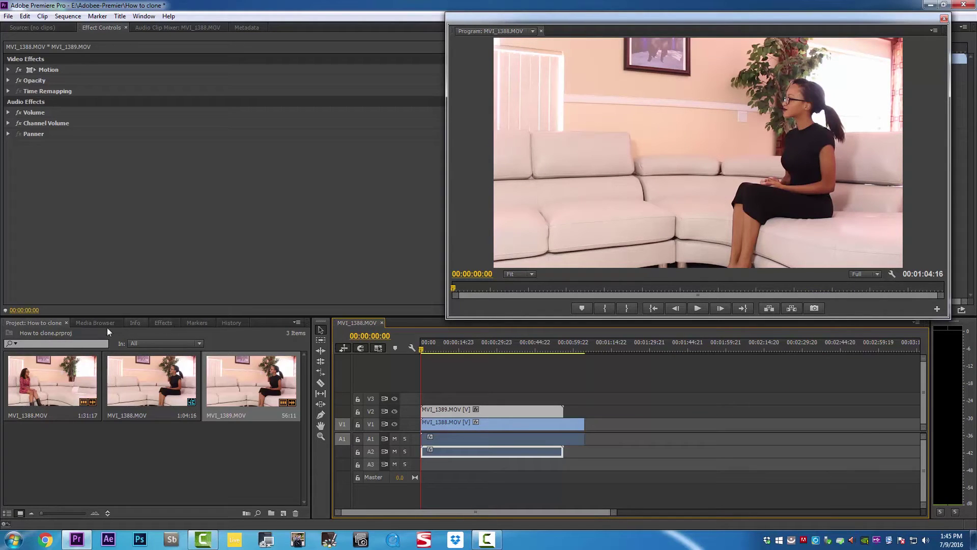
# Find the 'garbage' effect and apply Eight-Point Garbage Matte to the MVI_1389 clip
pyautogui.click(166, 322)
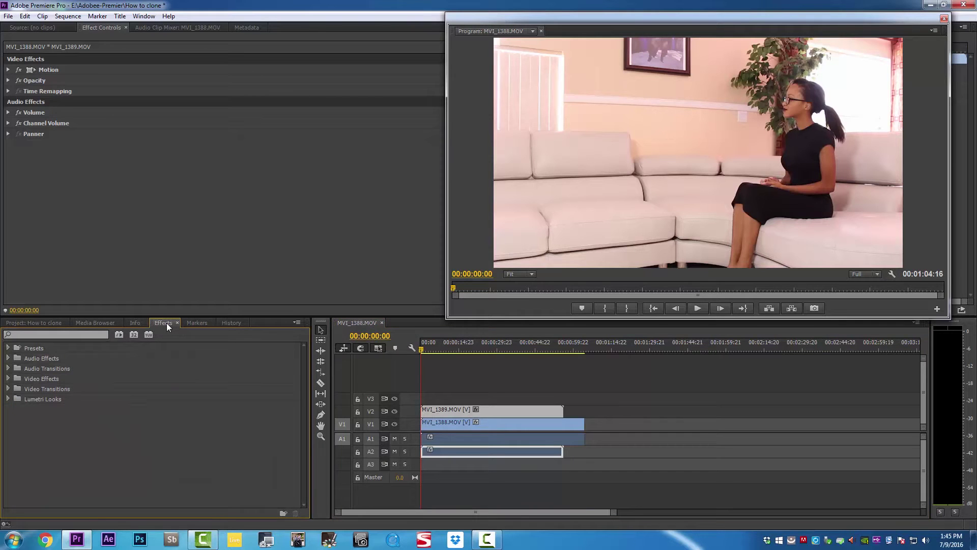
pyautogui.click(73, 337)
pyautogui.write('g')
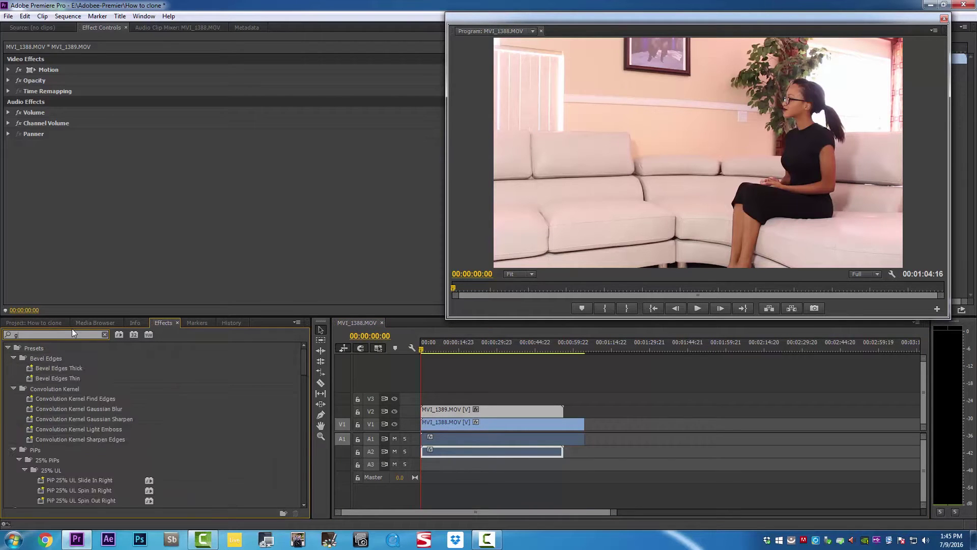
pyautogui.write('arbage')
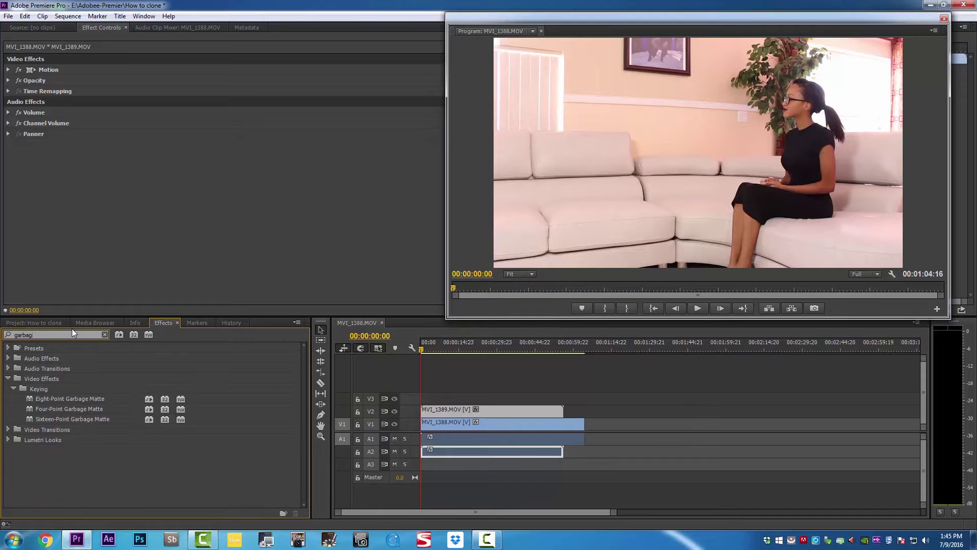
pyautogui.click(78, 399)
pyautogui.moveTo(30, 398); pyautogui.dragTo(471, 413)
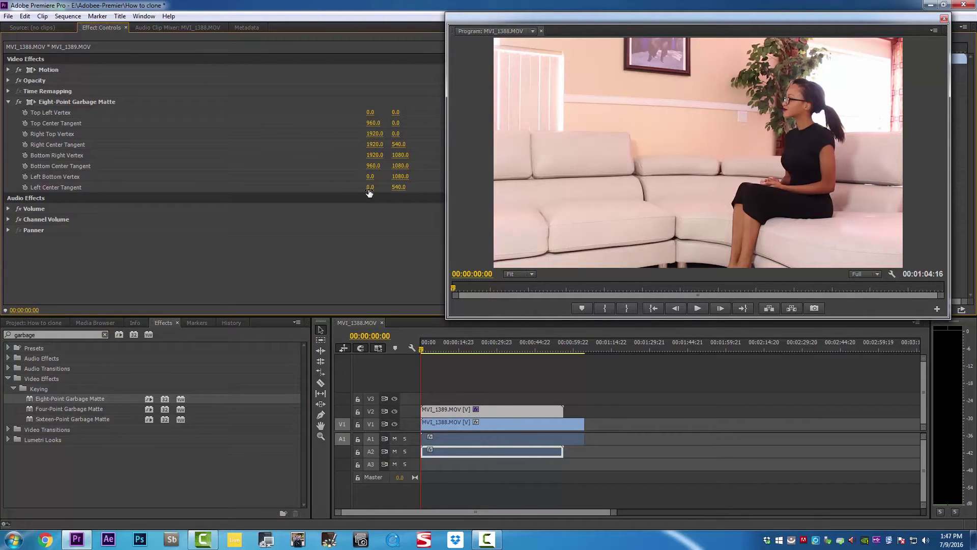
# Adjust the Left Center Tangent and Left Bottom Vertex X to about 850 to reveal the second woman
pyautogui.moveTo(370, 192); pyautogui.dragTo(285, 184)
pyautogui.moveTo(370, 176); pyautogui.dragTo(773, 176)
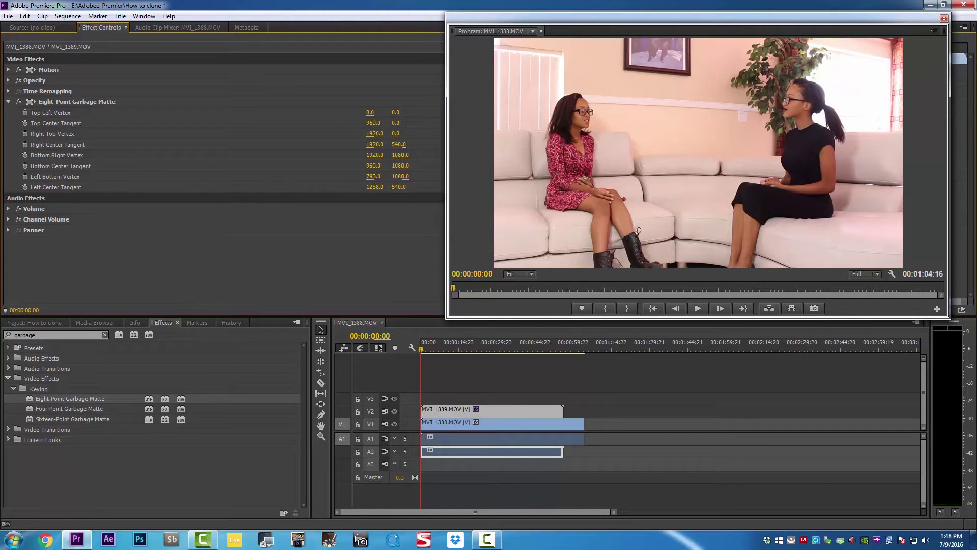
pyautogui.moveTo(841, 176); pyautogui.dragTo(833, 176)
pyautogui.moveTo(373, 176); pyautogui.dragTo(377, 170)
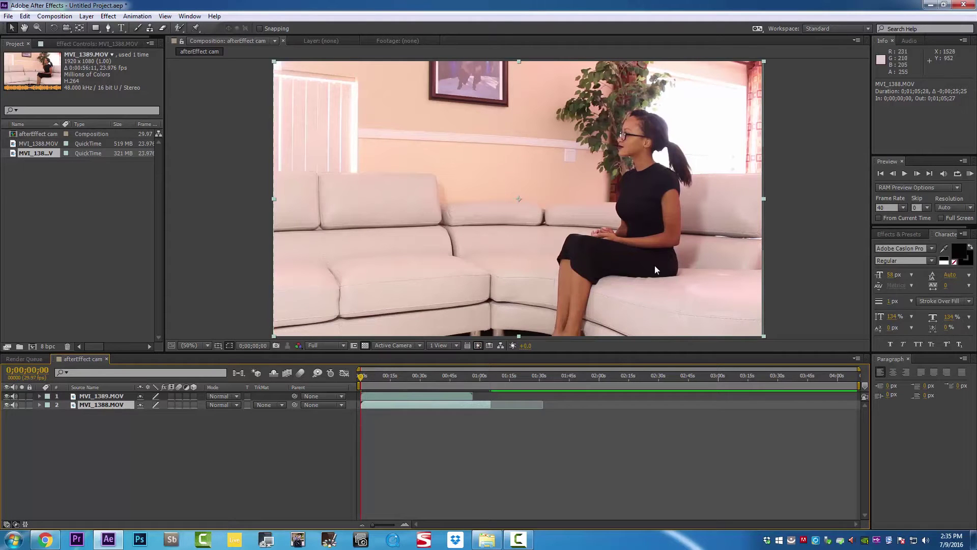
# Draw a rectangle mask over the left half of MVI_1388, then undo a trial layer reorder
pyautogui.click(96, 28)
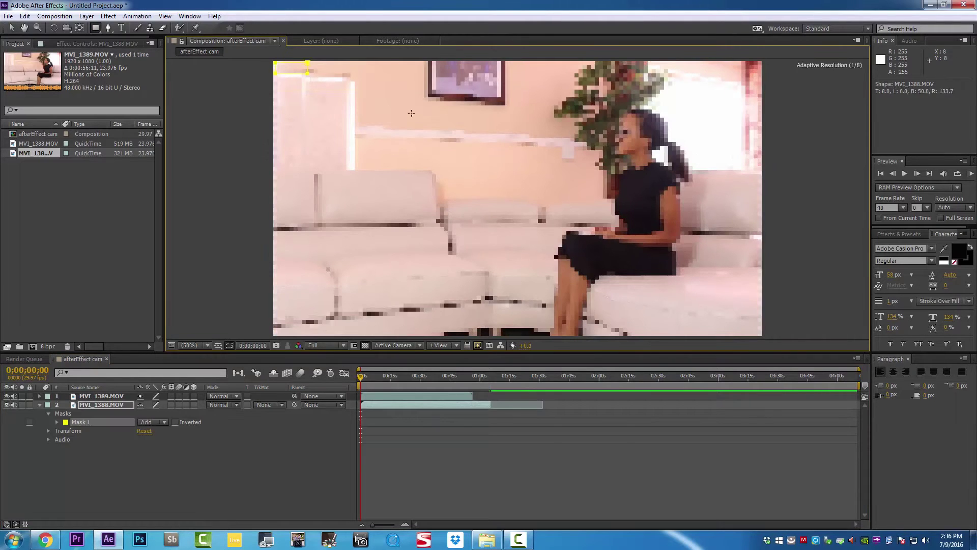
pyautogui.moveTo(527, 306); pyautogui.dragTo(523, 349)
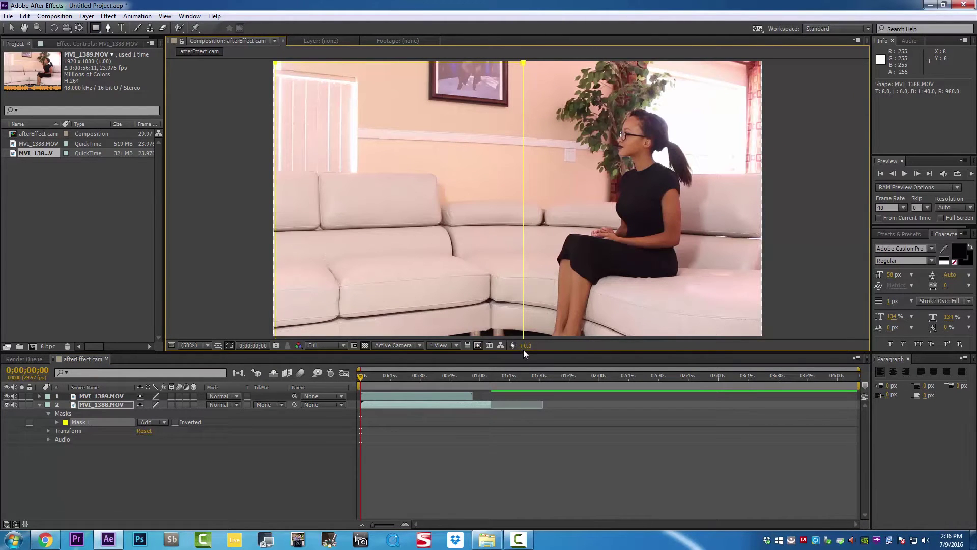
pyautogui.moveTo(101, 395); pyautogui.dragTo(130, 443)
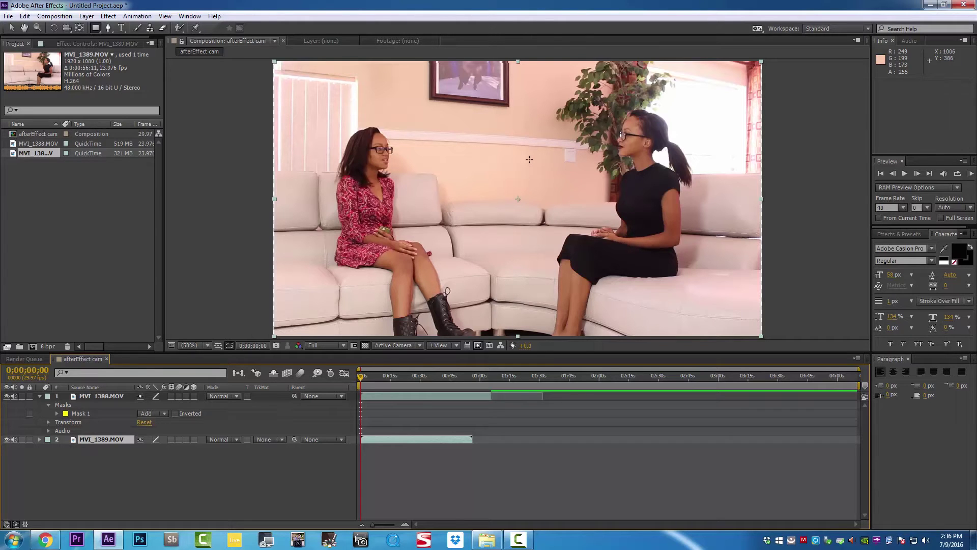
pyautogui.hotkey('ctrl', 'z')
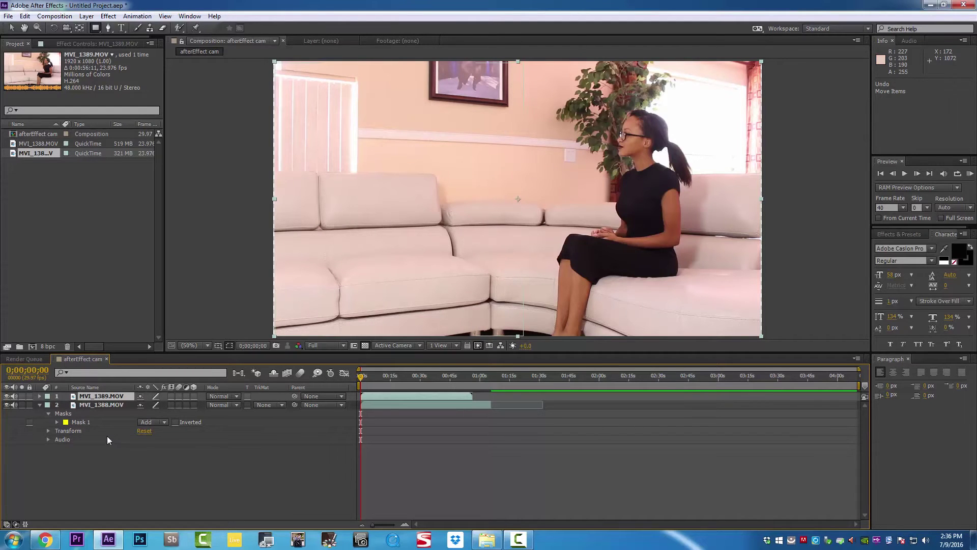
# Remove the rectangle mask and stretch the MVI_1388 and MVI_1389 layers slightly wider
pyautogui.hotkey('ctrl', 'z')
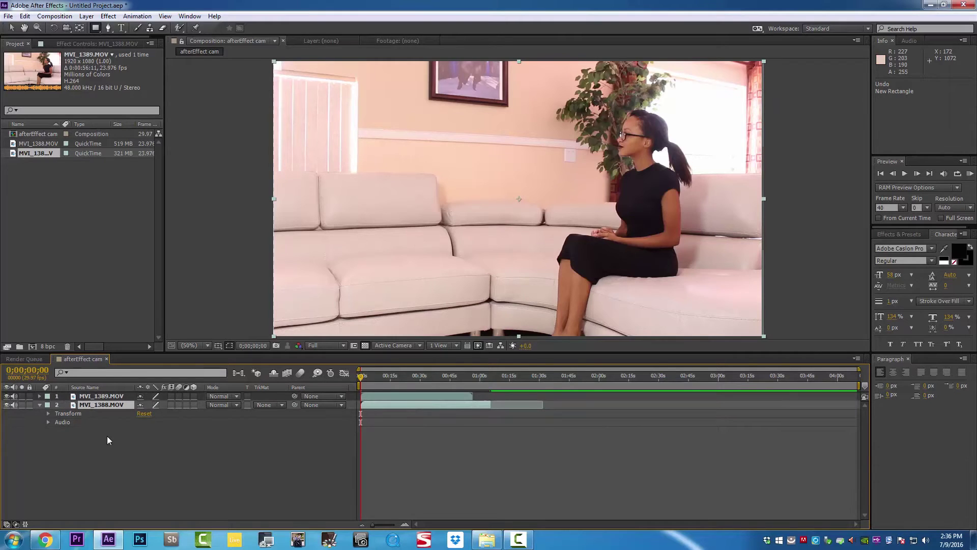
pyautogui.click(108, 27)
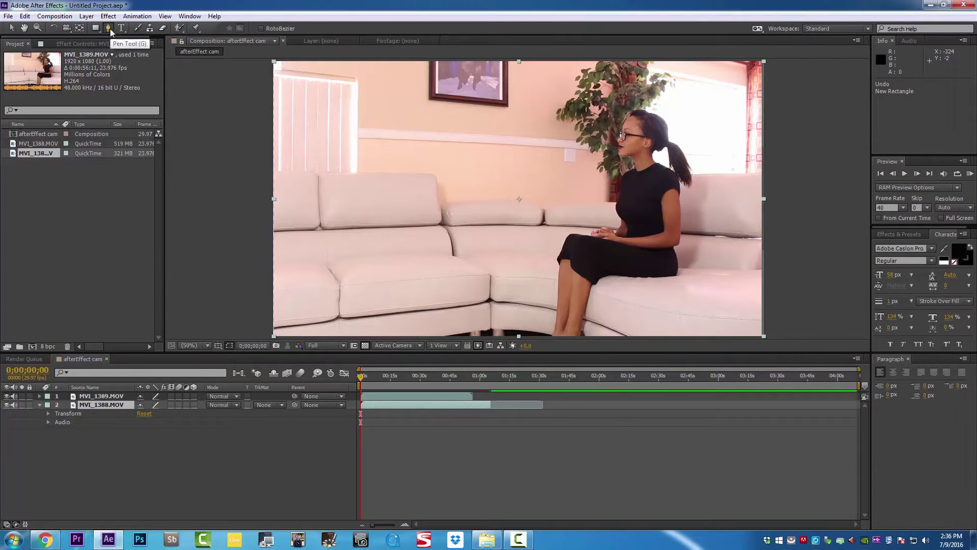
pyautogui.click(11, 27)
pyautogui.moveTo(274, 199); pyautogui.dragTo(271, 200)
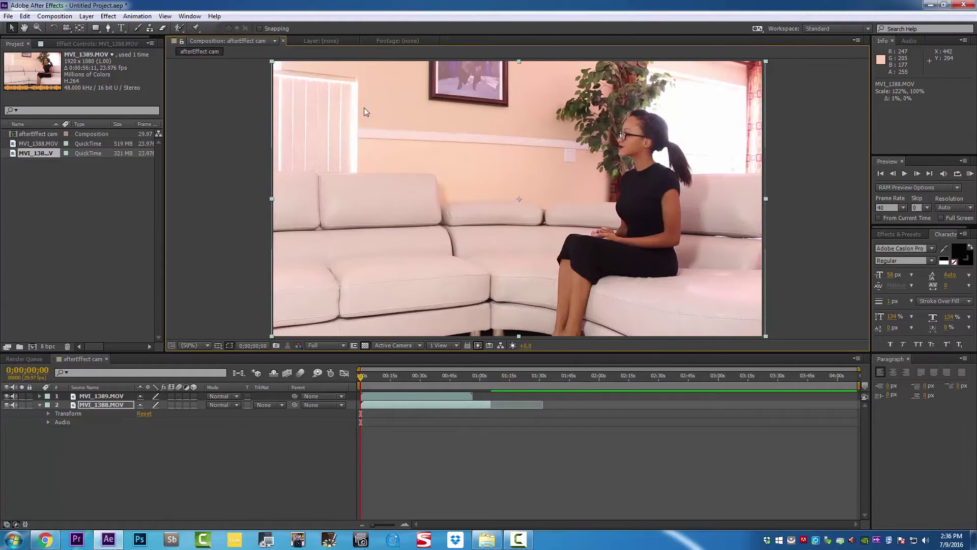
pyautogui.click(111, 396)
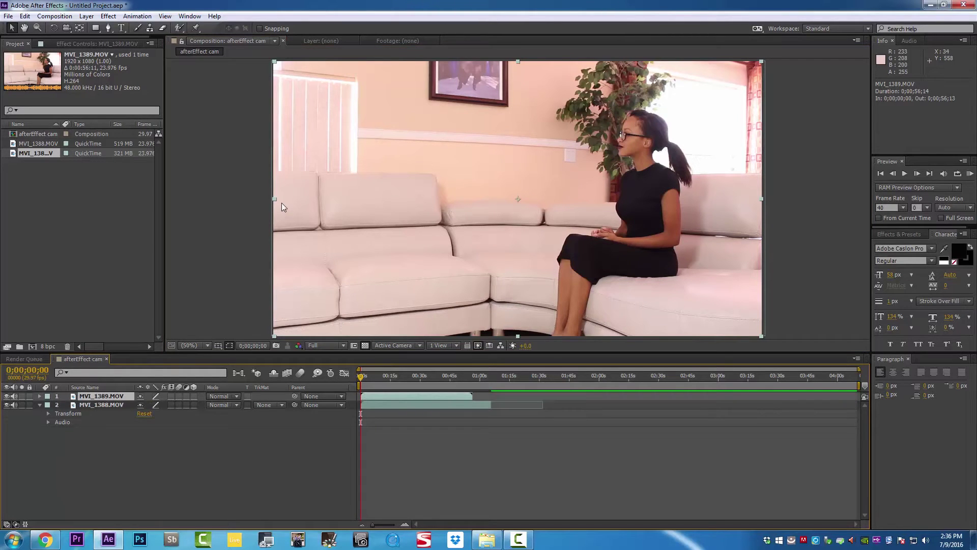
pyautogui.moveTo(274, 200); pyautogui.dragTo(271, 200)
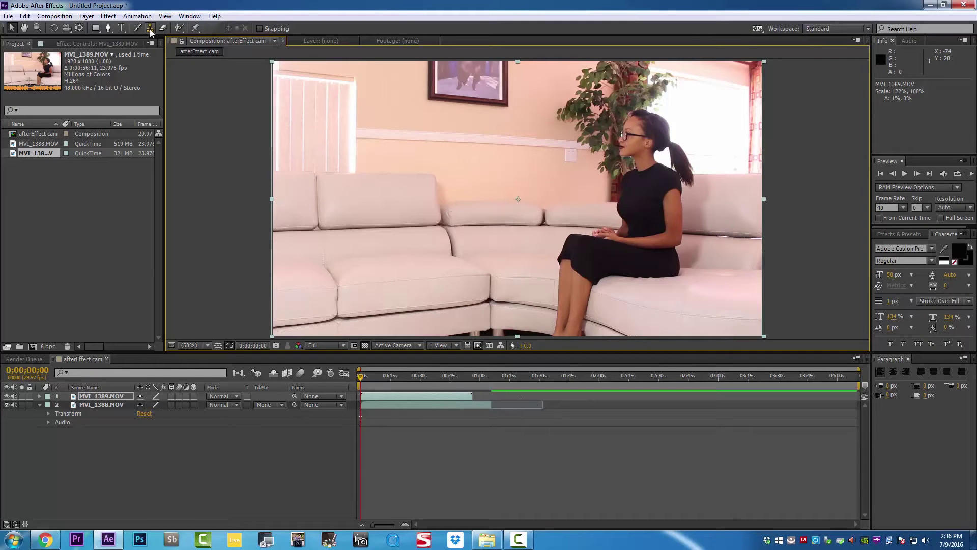
# Draw a four-point Pen mask over the frame's left side on MVI_1388 and place MVI_1389 beneath it
pyautogui.click(108, 28)
pyautogui.click(271, 63)
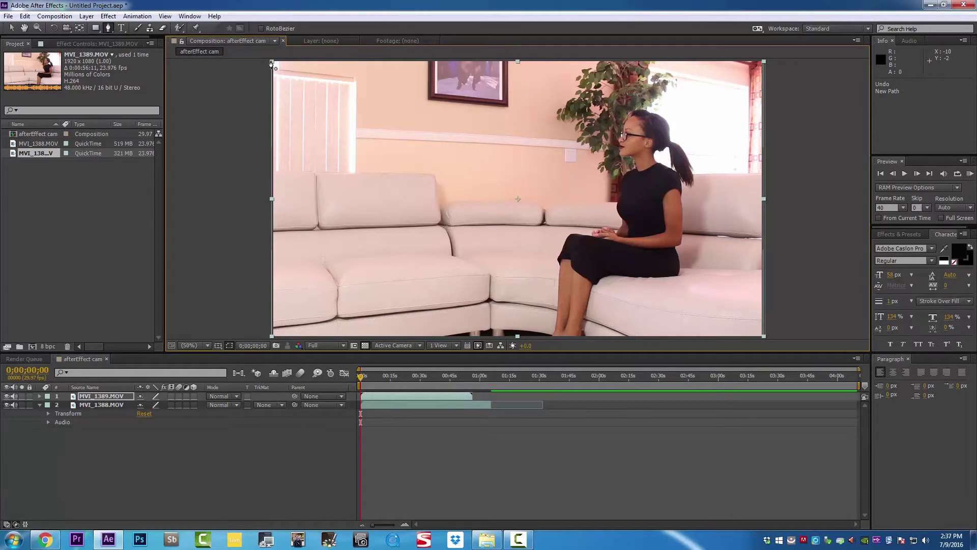
pyautogui.click(94, 404)
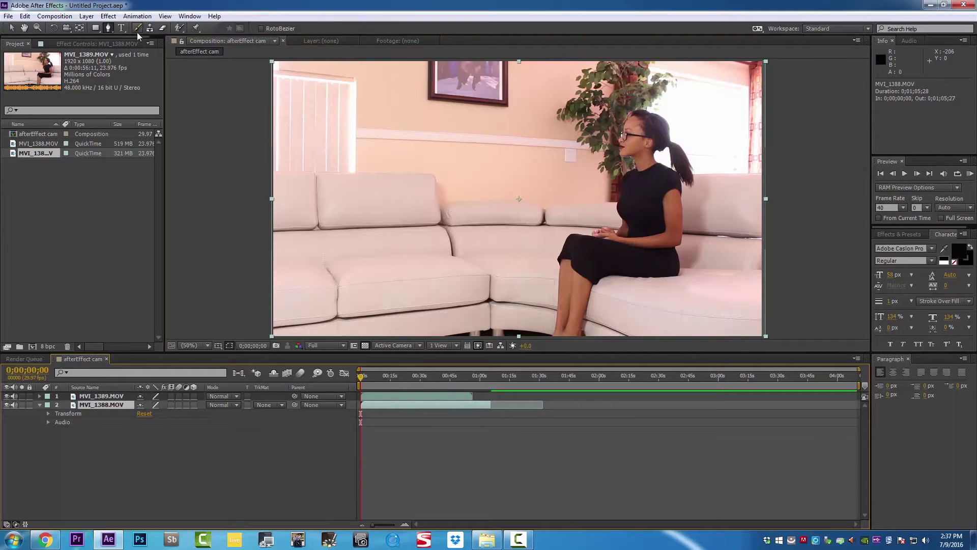
pyautogui.click(109, 30)
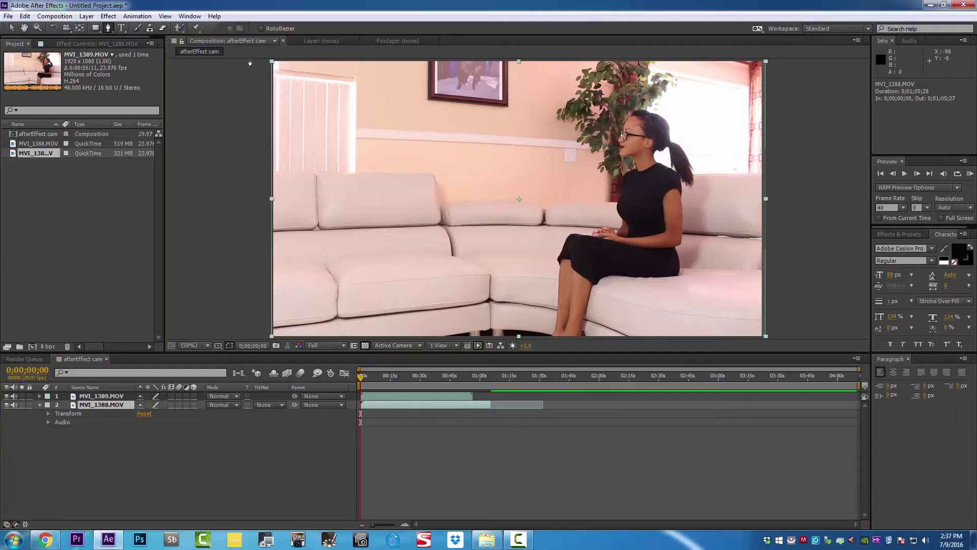
pyautogui.click(274, 62)
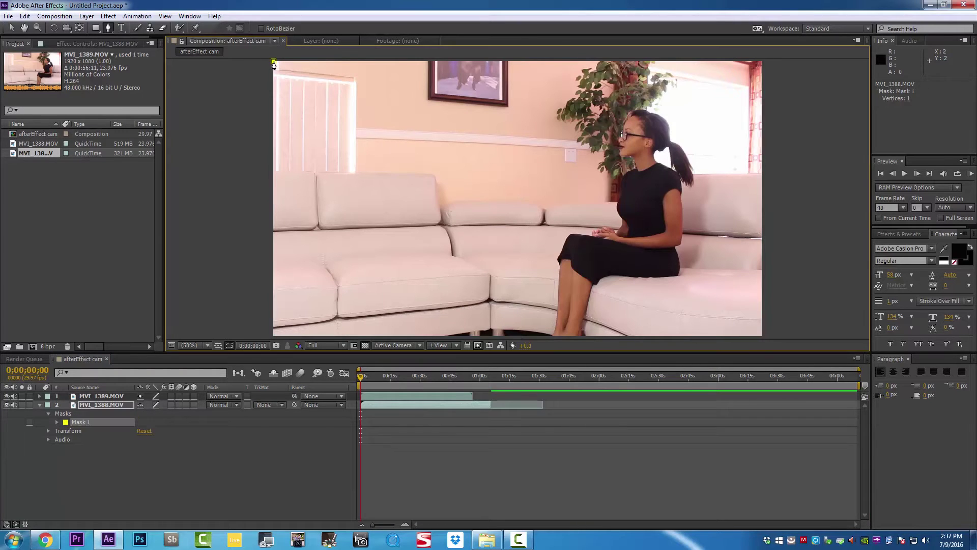
pyautogui.click(608, 62)
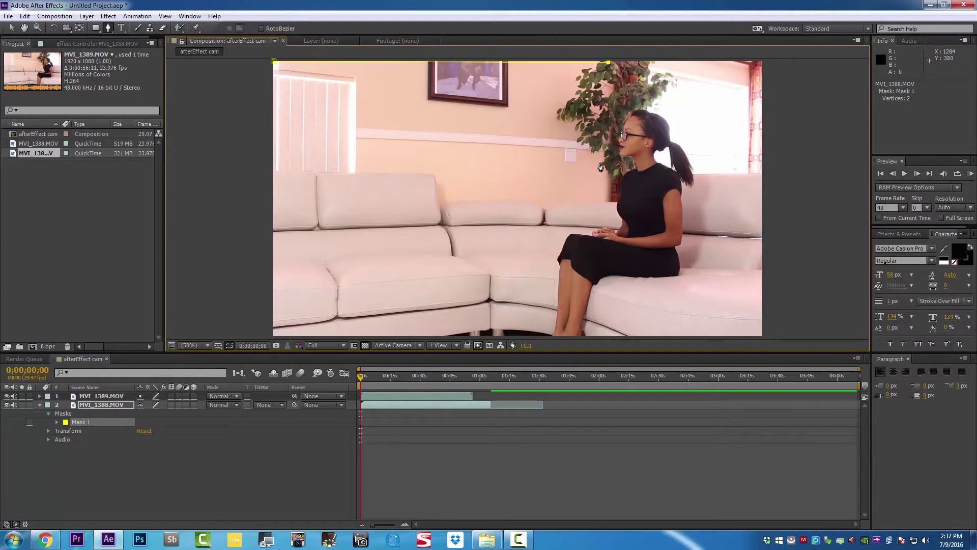
pyautogui.click(517, 337)
pyautogui.click(273, 337)
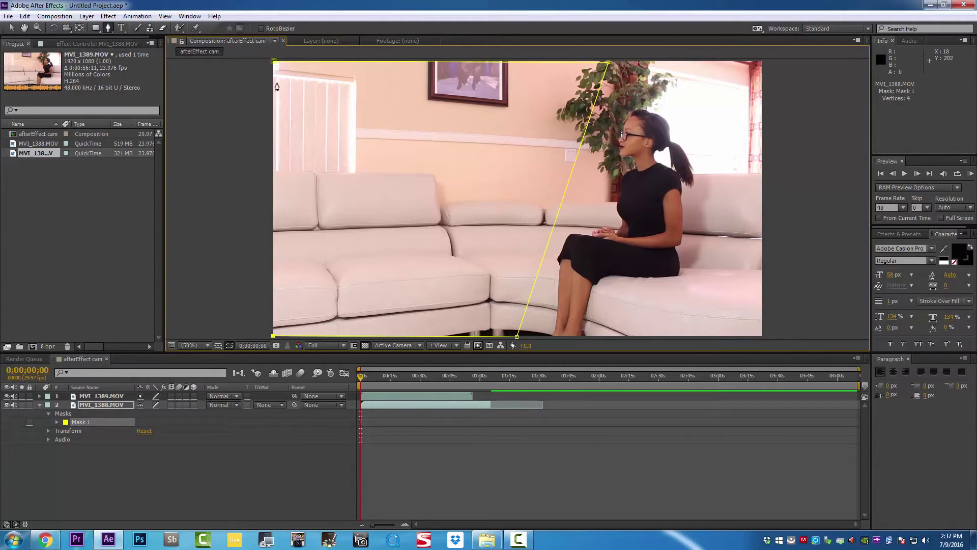
pyautogui.click(274, 63)
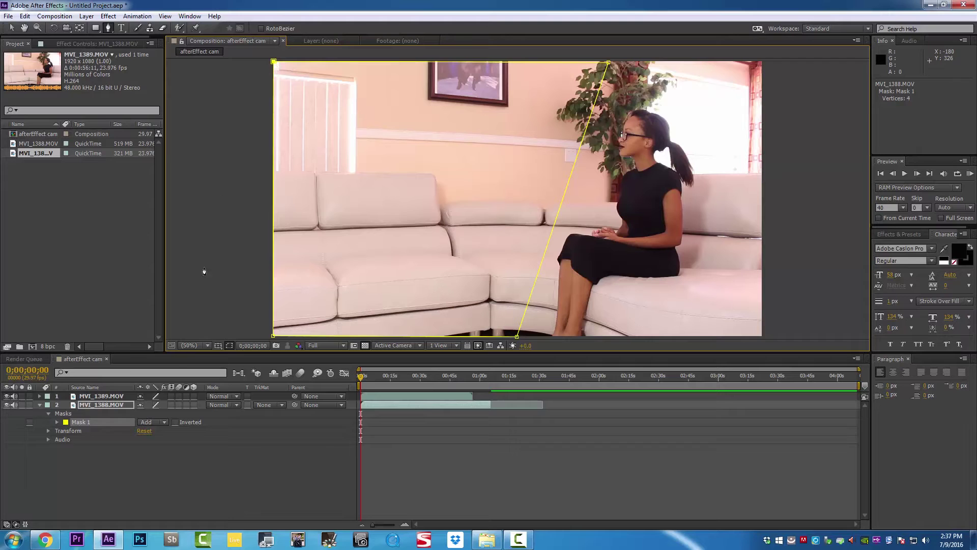
pyautogui.moveTo(107, 398); pyautogui.dragTo(106, 441)
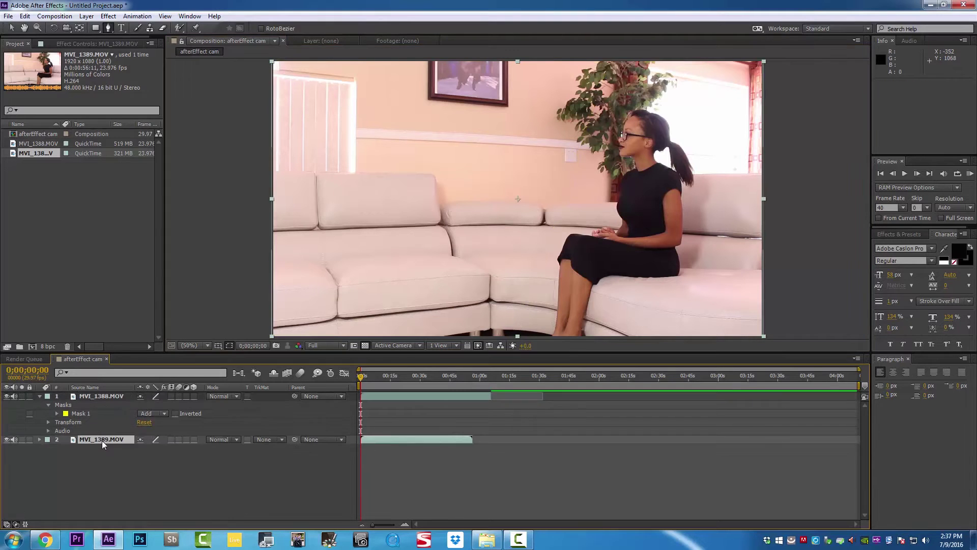
# Return to the Selection tool and expand Mask 1 under MVI_1388 to show its properties
pyautogui.click(12, 28)
pyautogui.click(12, 28)
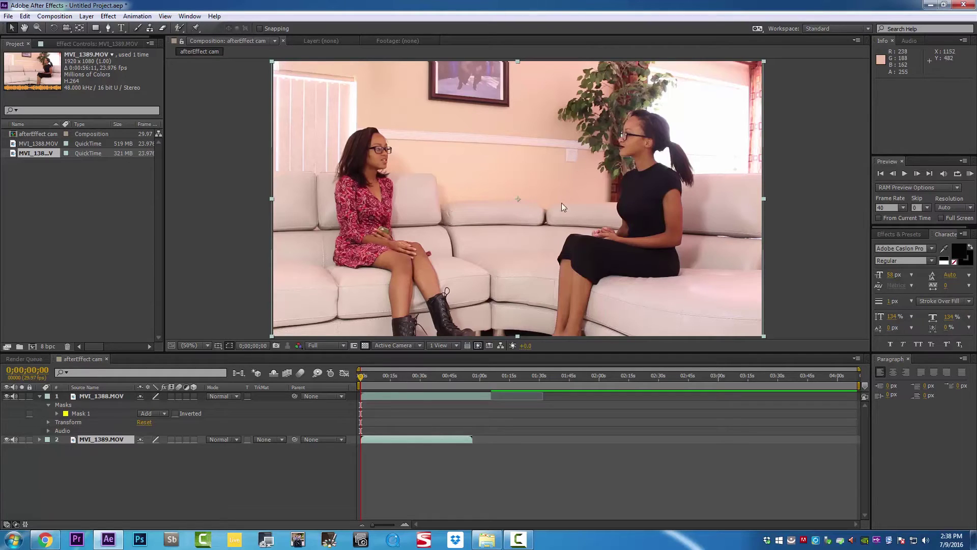
pyautogui.click(57, 415)
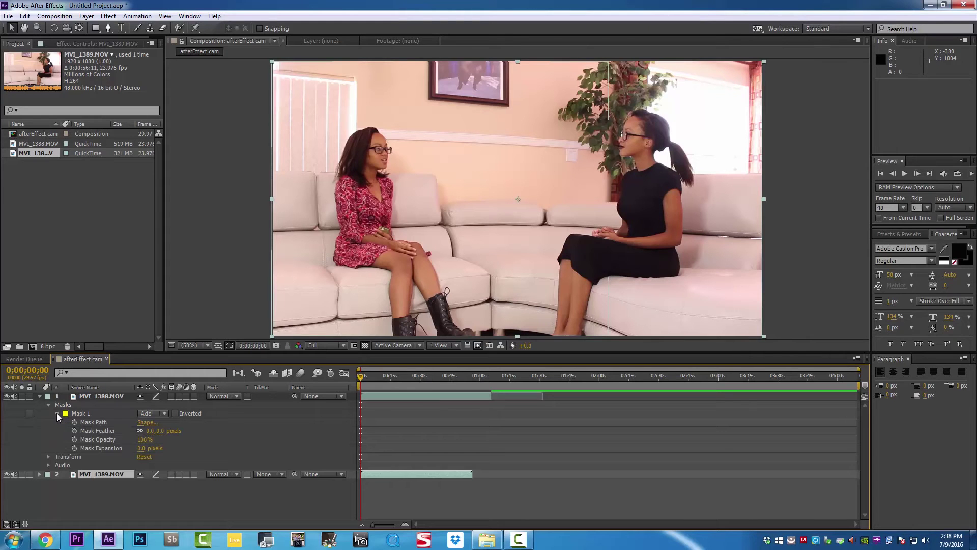
# Try a 16-pixel Mask Feather, toggling MVI_1389's visibility to inspect the edge
pyautogui.click(148, 431)
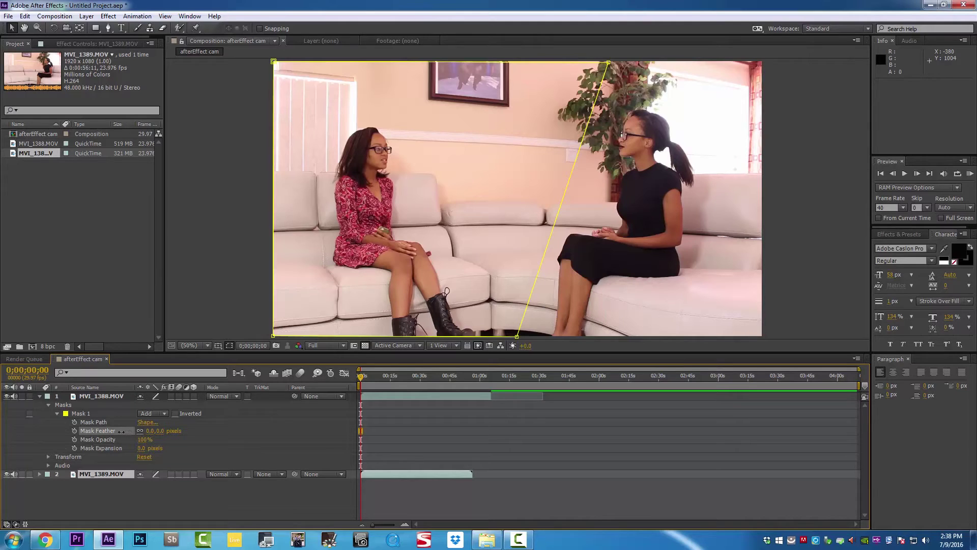
pyautogui.moveTo(124, 433); pyautogui.dragTo(130, 432)
pyautogui.click(131, 432)
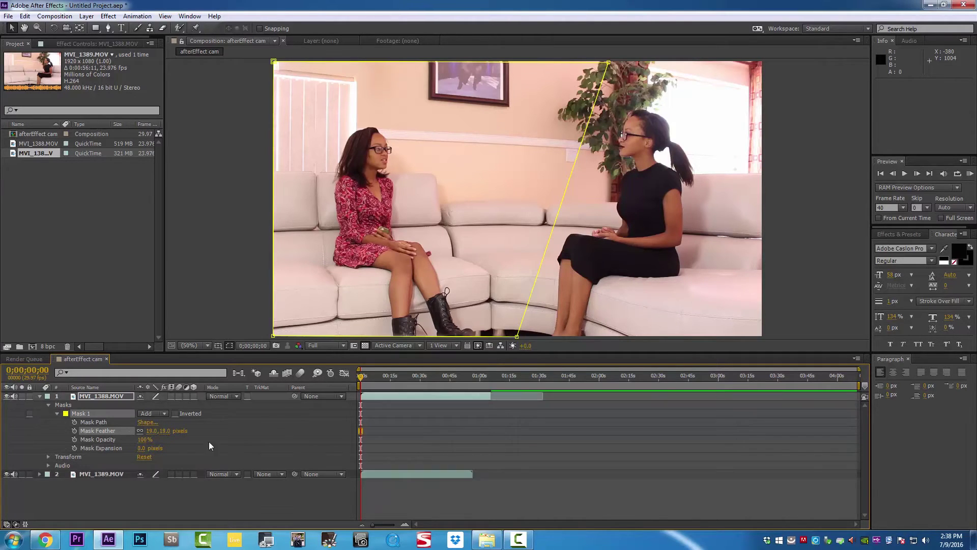
pyautogui.click(7, 474)
pyautogui.click(6, 474)
pyautogui.click(6, 474)
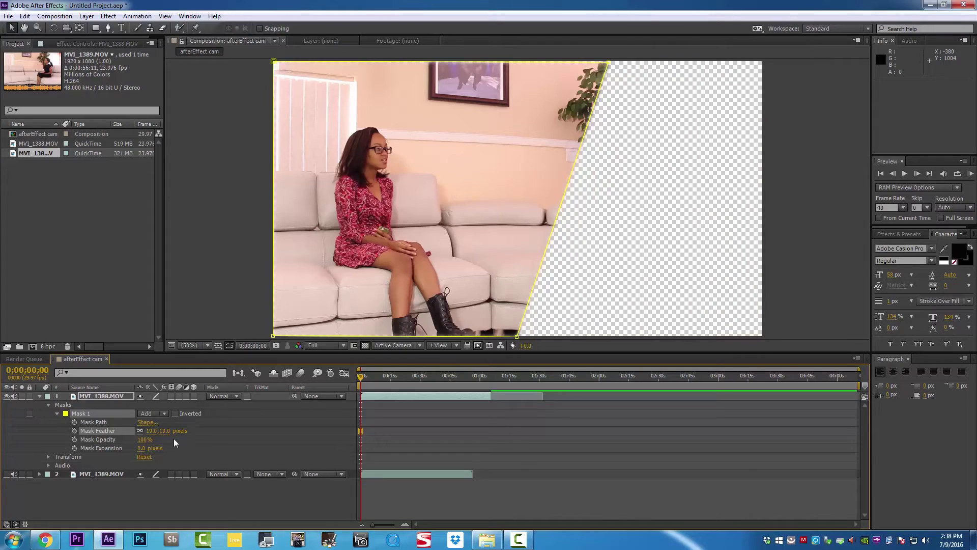
# Settle Mask Feather at about 8 pixels and make MVI_1389 visible again
pyautogui.moveTo(152, 433); pyautogui.dragTo(131, 439)
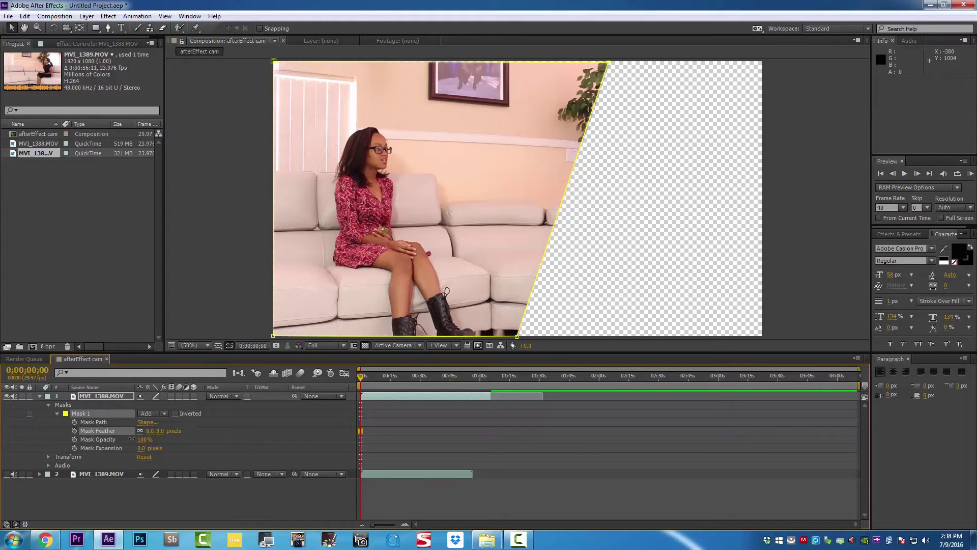
pyautogui.moveTo(131, 438); pyautogui.dragTo(133, 439)
pyautogui.click(5, 475)
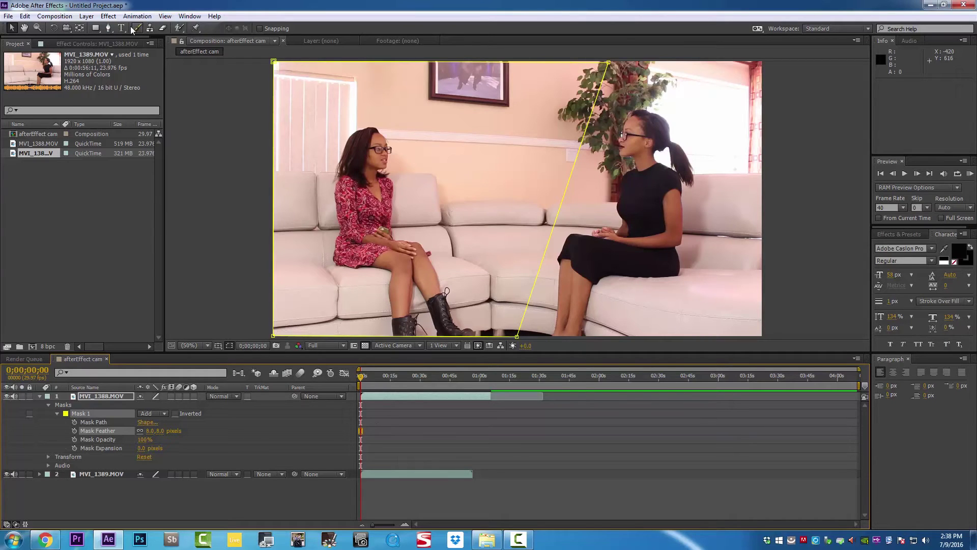
pyautogui.click(96, 29)
pyautogui.click(11, 28)
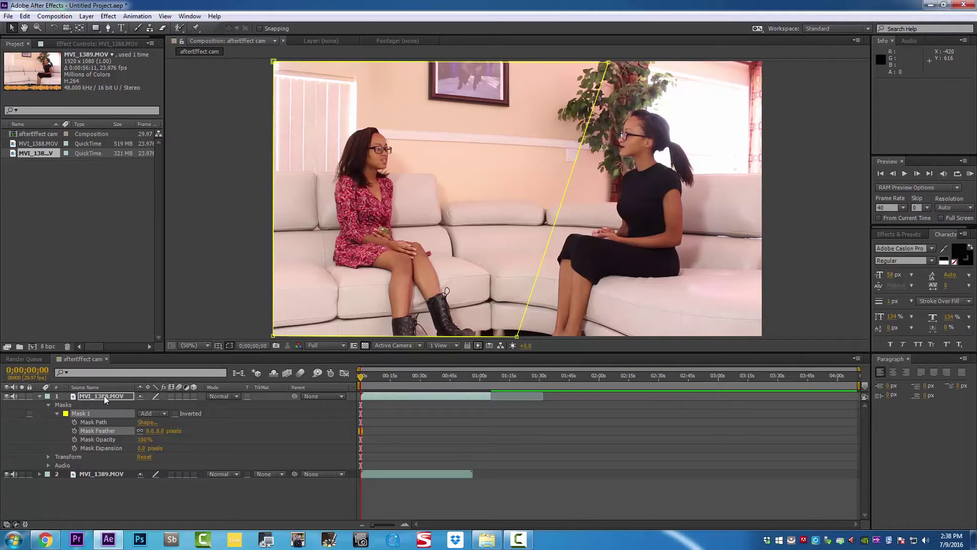
# Scrub through the feathered composite and play, then stop, a preview with Space
pyautogui.click(106, 474)
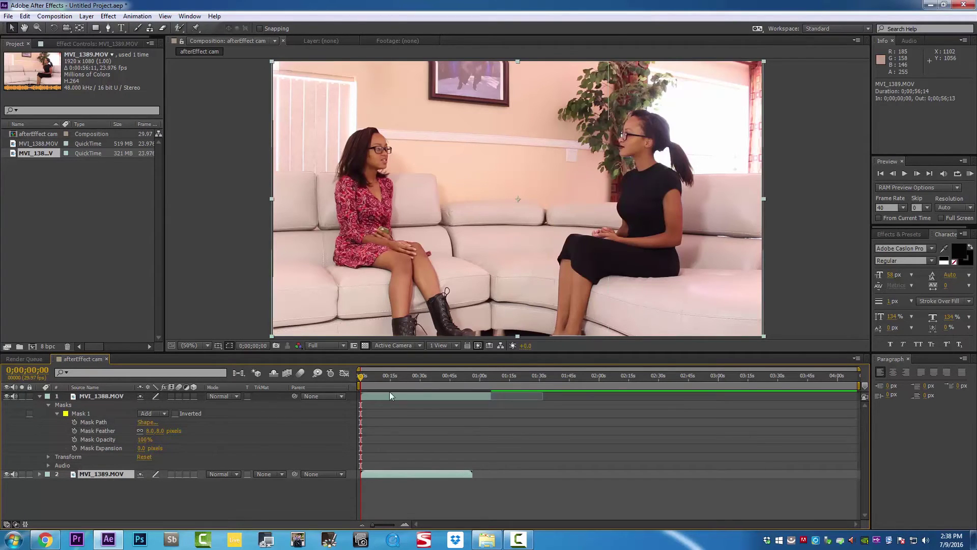
pyautogui.moveTo(361, 380)
pyautogui.mouseDown()
pyautogui.moveTo(411, 376)
pyautogui.moveTo(360, 379)
pyautogui.mouseUp()
pyautogui.press('space')
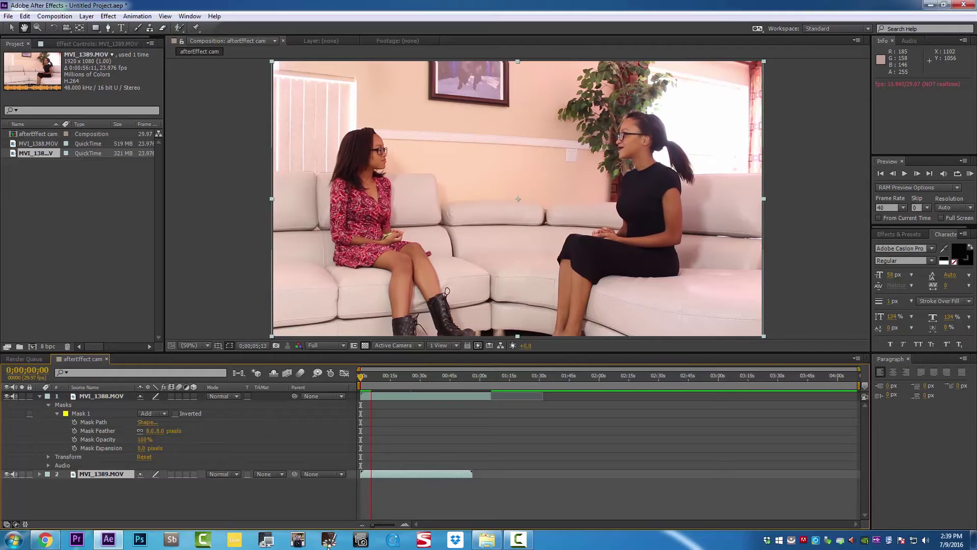
pyautogui.press('space')
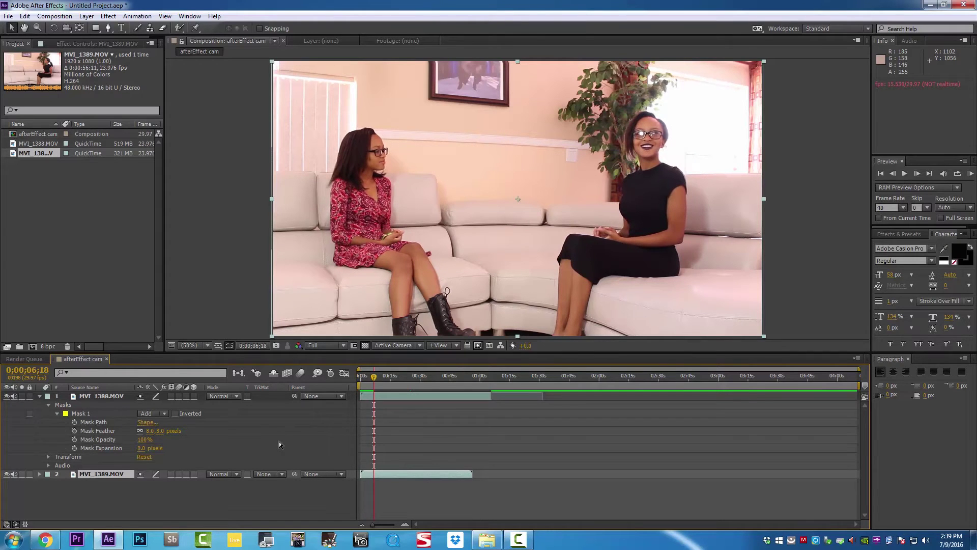